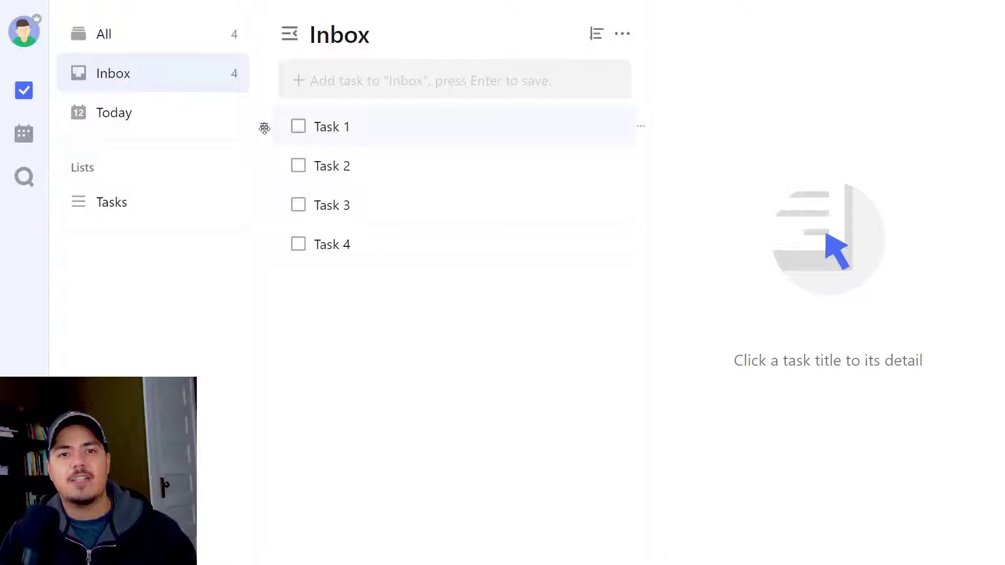
Step: Try moving Task 1 into the Tasks list, then return it to the Inbox
left_click_drag(262, 128, 162, 209)
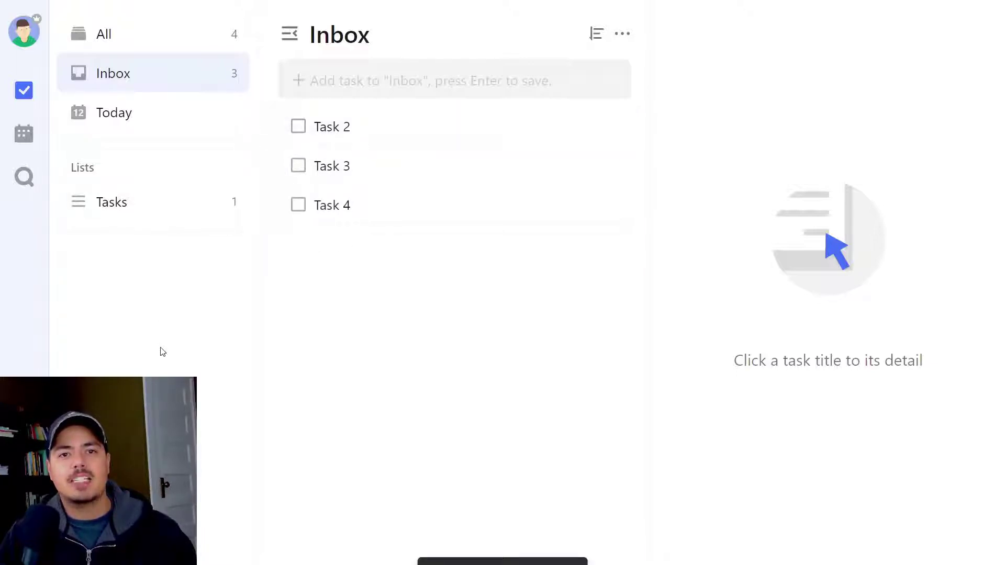
left_click(137, 203)
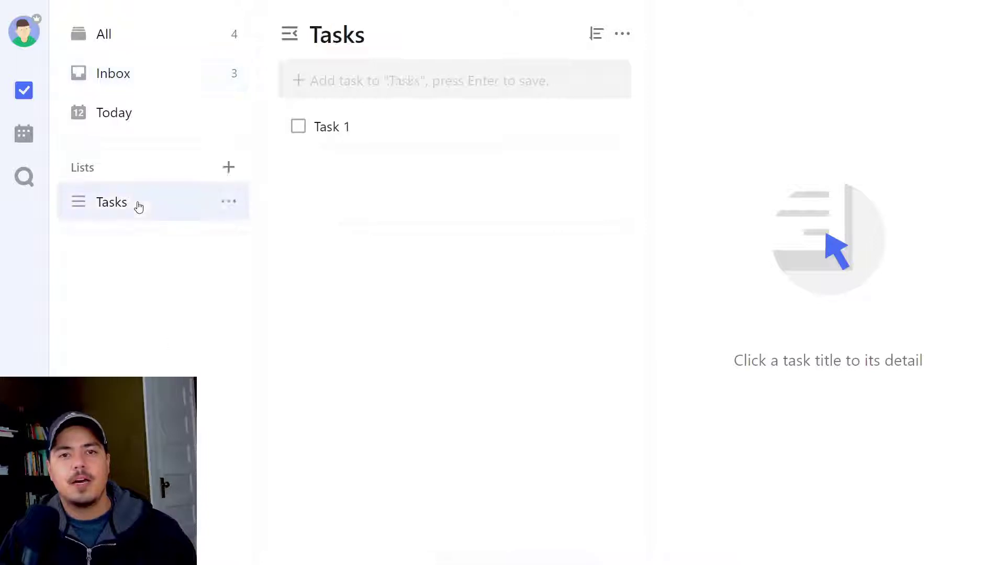
left_click_drag(268, 124, 178, 80)
left_click(175, 79)
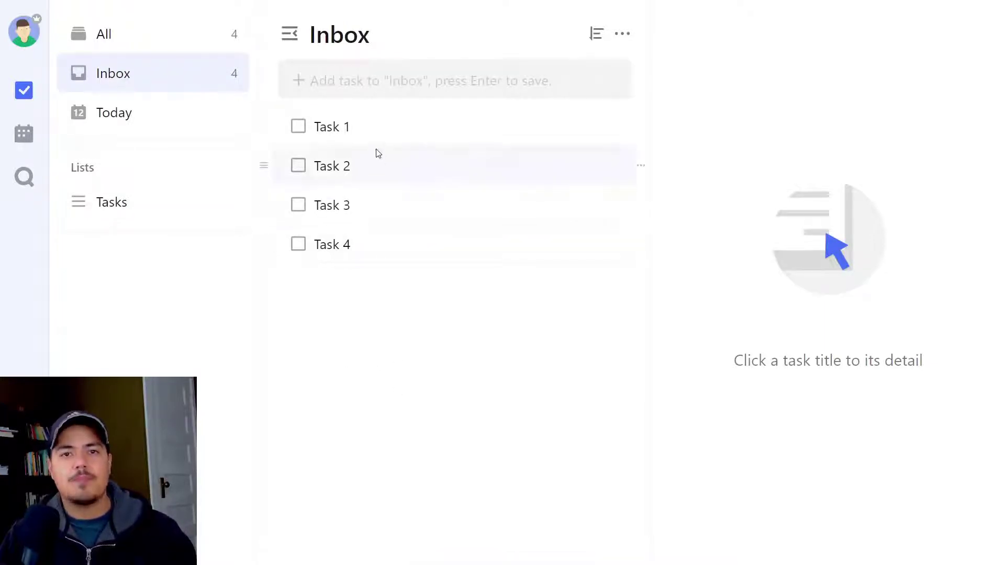
Step: Select Task 1 through Task 4 and move them together into the Tasks list
left_click(343, 127)
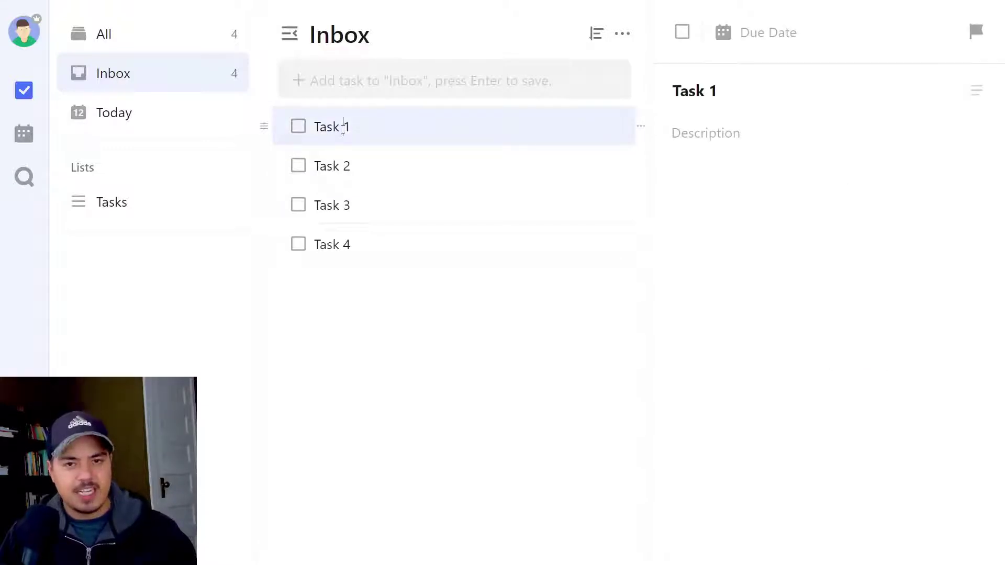
left_click(381, 253, "shift")
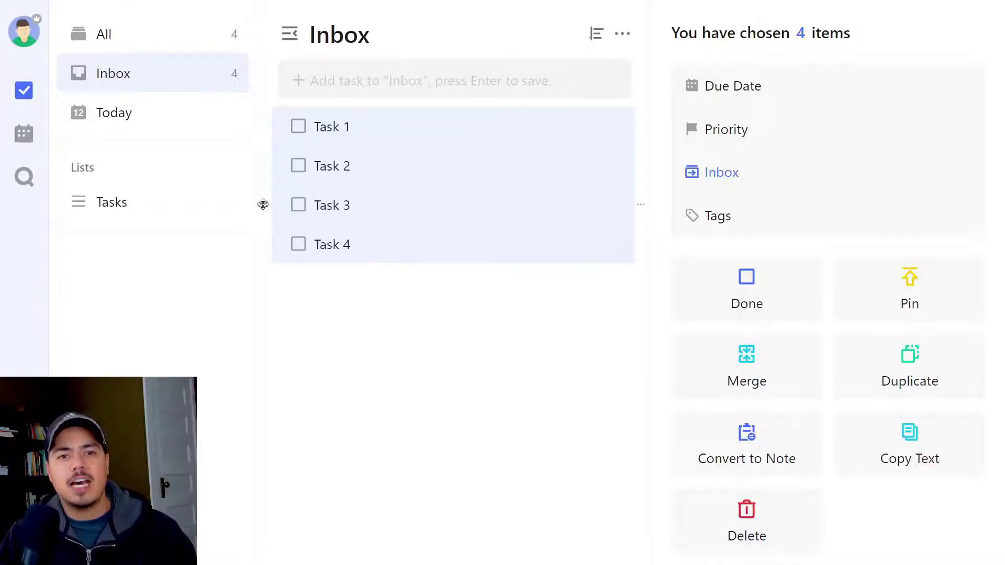
left_click_drag(264, 204, 158, 211)
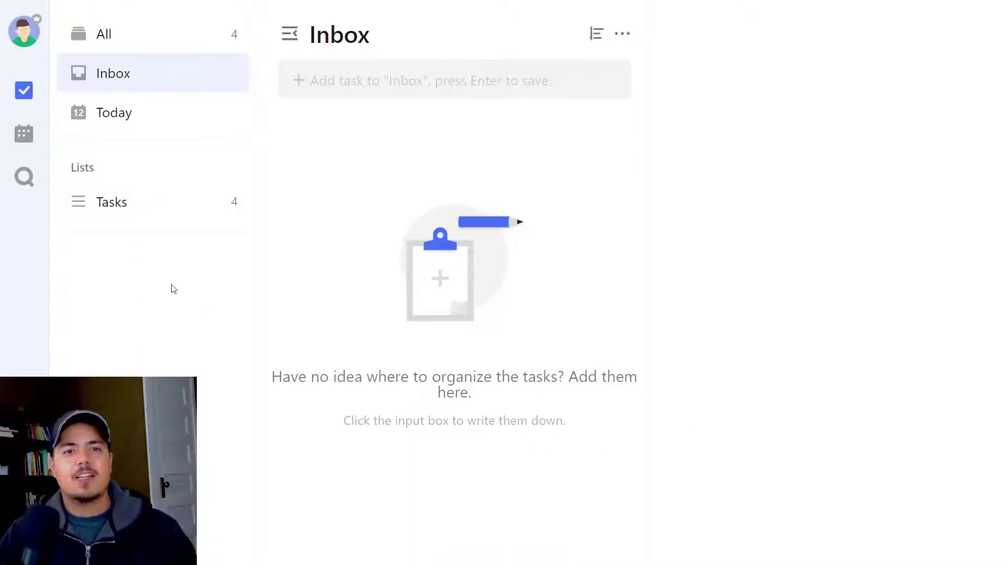
Step: In the Tasks list, select Task 1 through Task 4 together
left_click(125, 209)
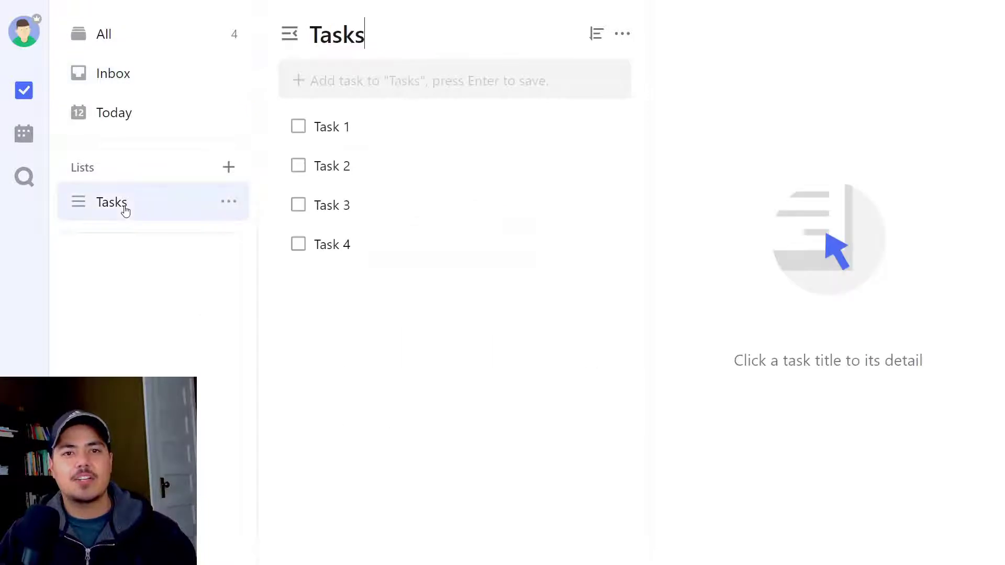
left_click(369, 138)
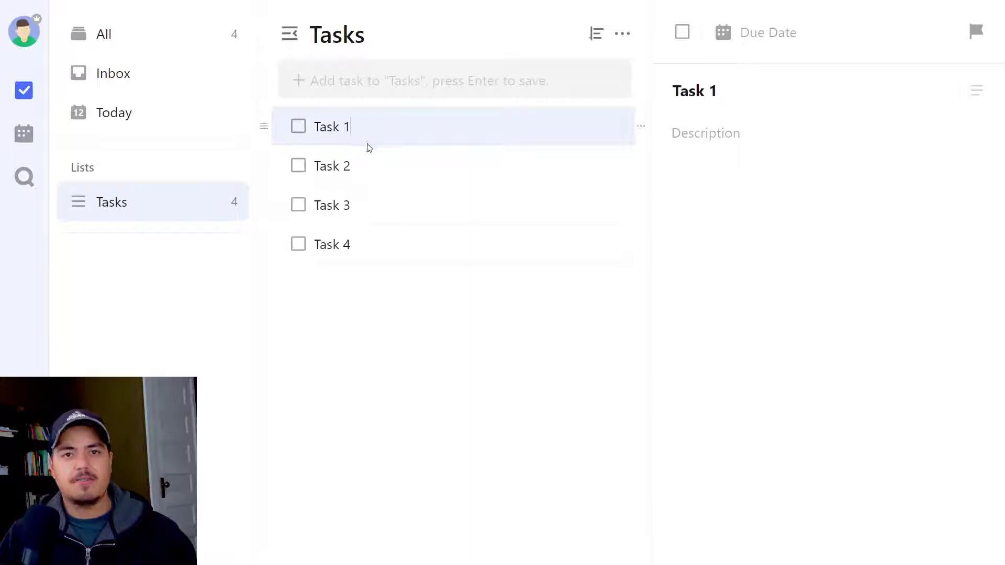
left_click(370, 255, "shift")
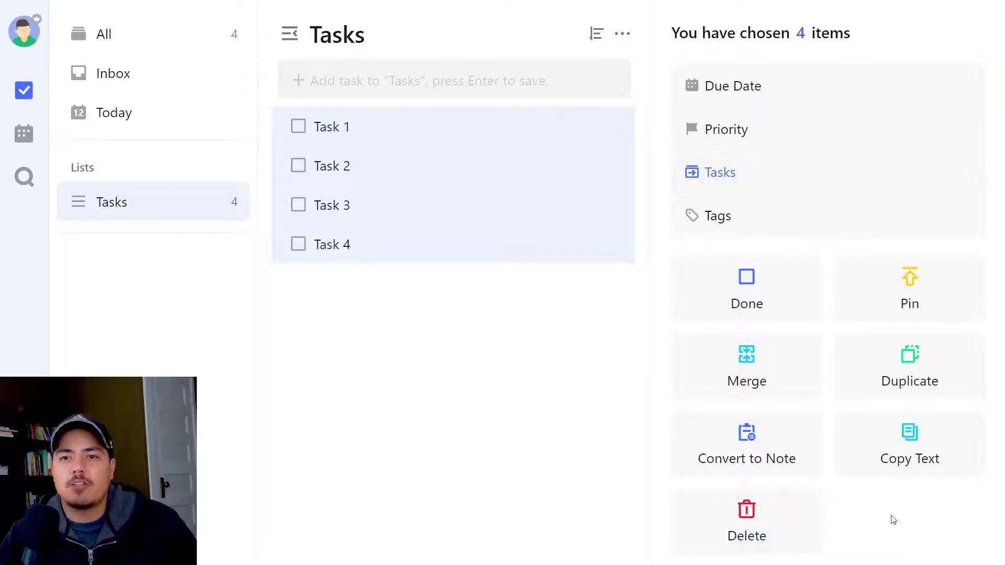
Step: Set all four tasks due Today, Jan 12, with Medium priority, leaving their list unchanged
left_click(726, 89)
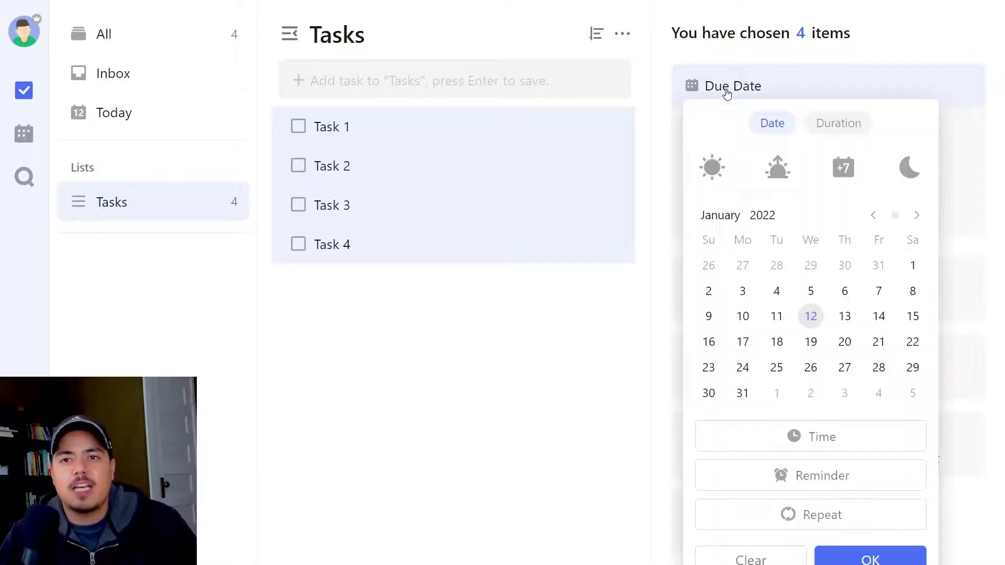
left_click(710, 170)
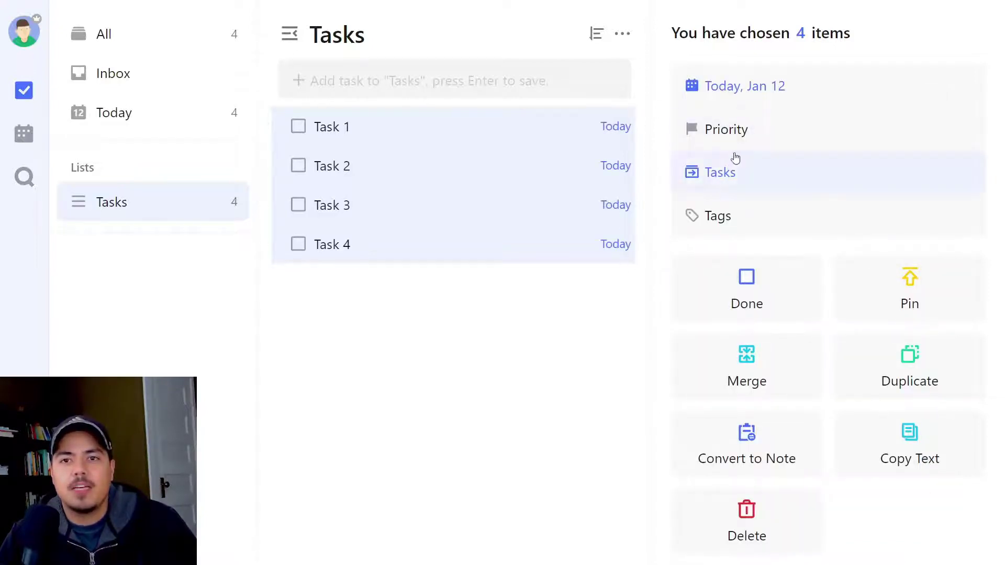
left_click(737, 134)
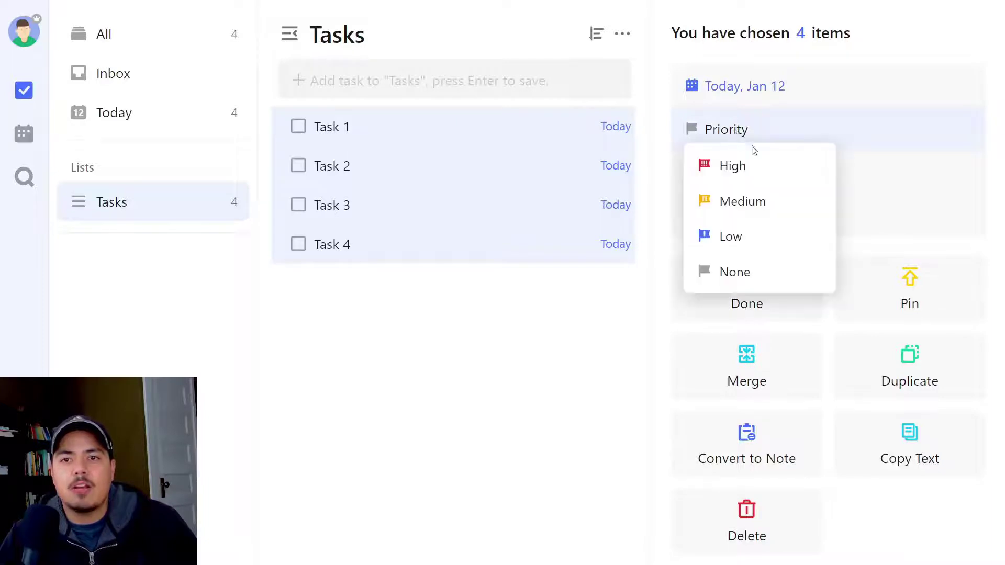
left_click(747, 210)
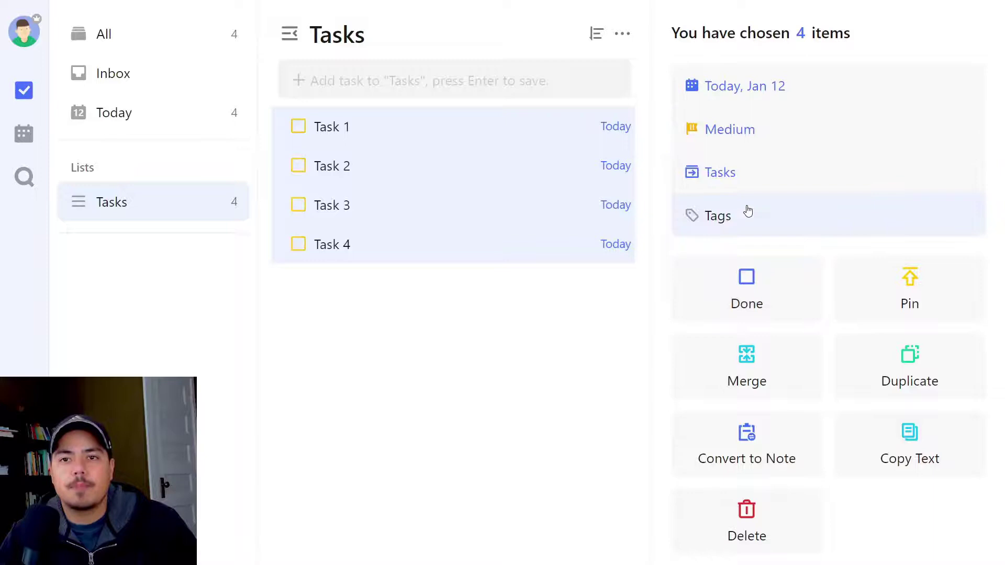
left_click(722, 180)
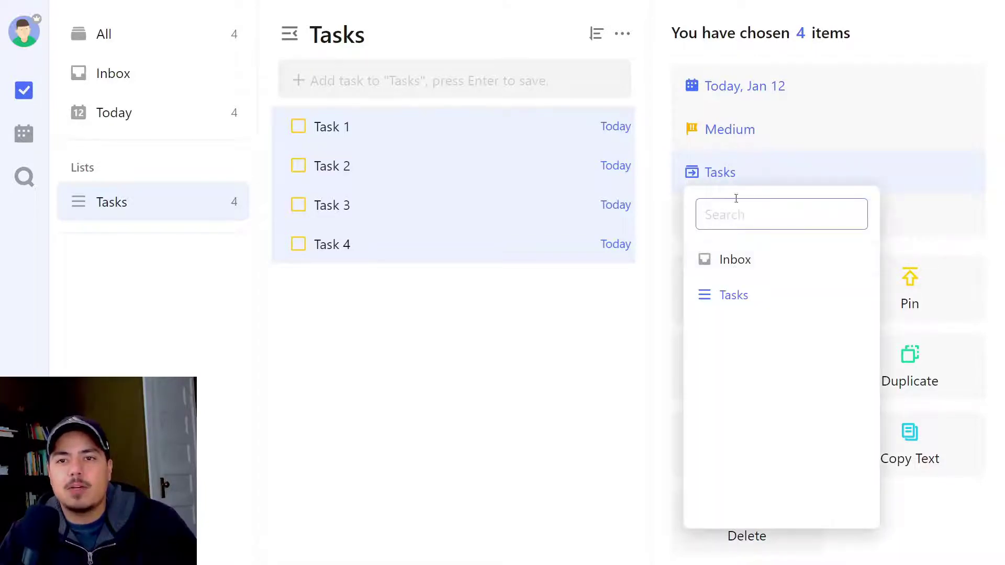
left_click(652, 340)
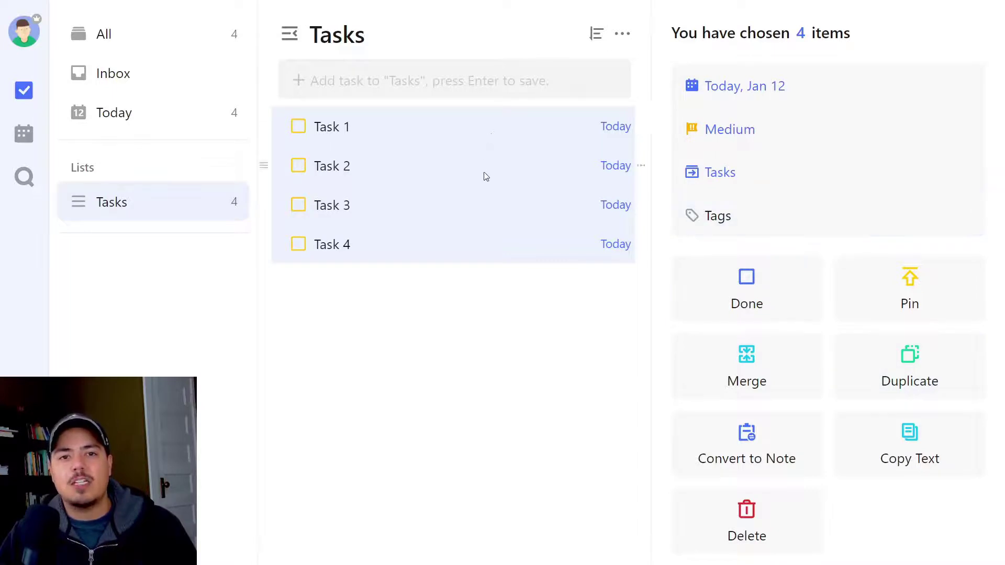
Step: Duplicate the four selected tasks, creating a Copied version of each
left_click(907, 385)
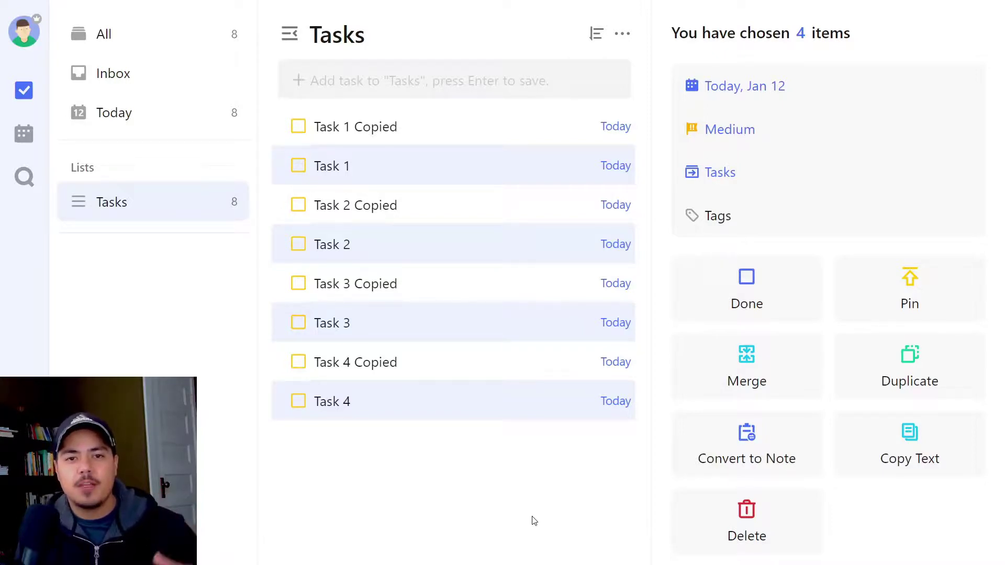
Step: Select Task 1 through Task 4 Copied and delete those four duplicates
left_click(431, 486)
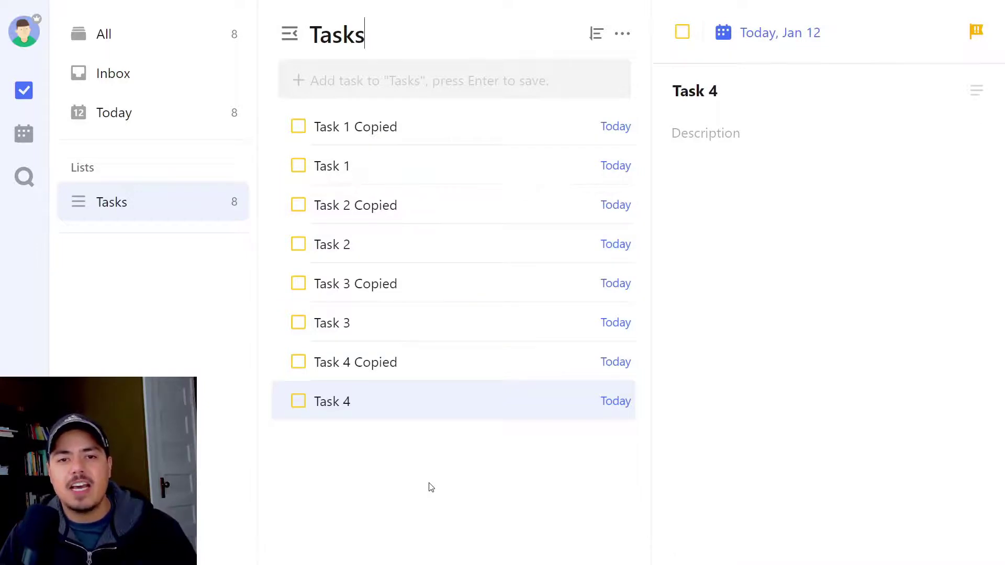
left_click(448, 369)
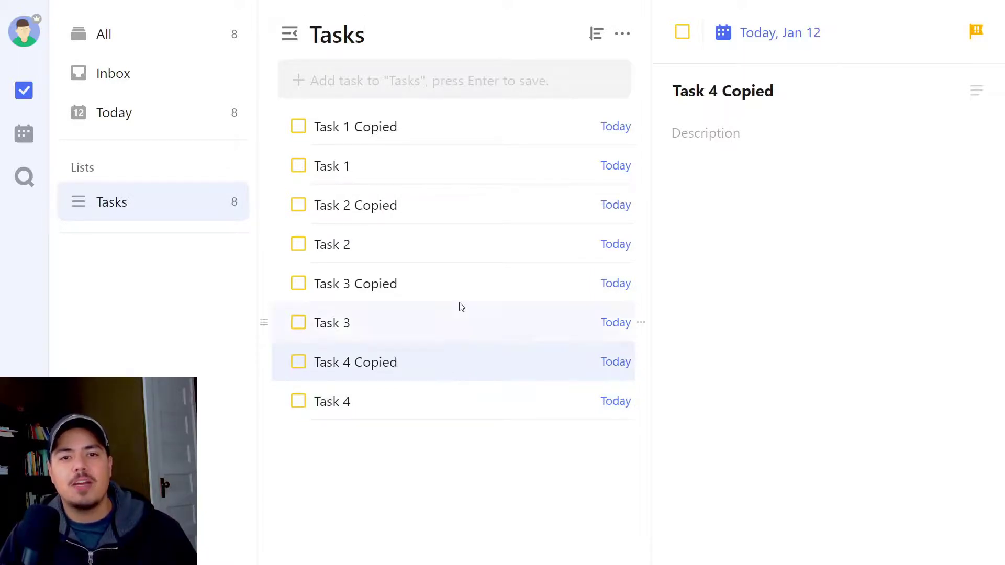
left_click(447, 288, "ctrl")
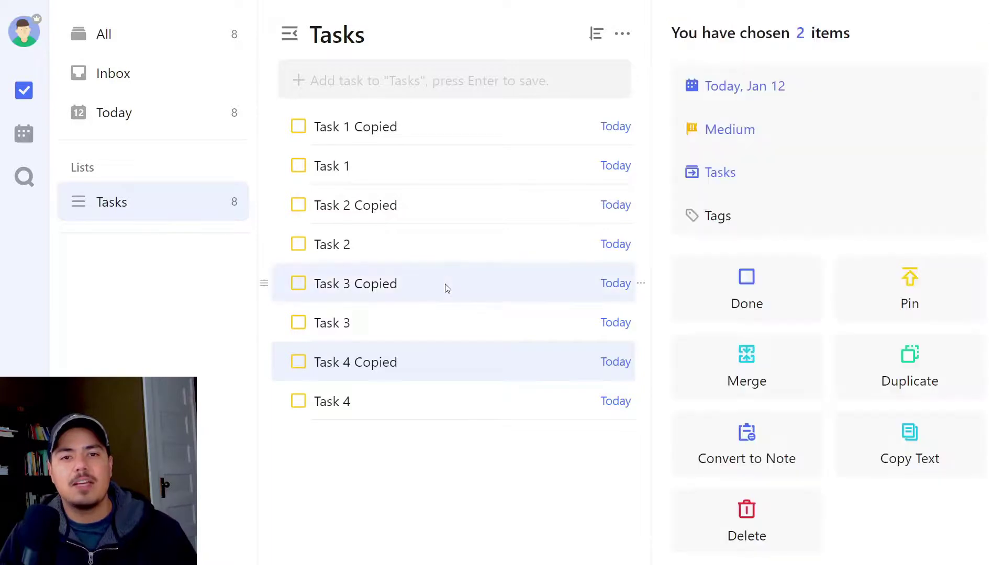
left_click(429, 216, "ctrl")
left_click(424, 138, "ctrl")
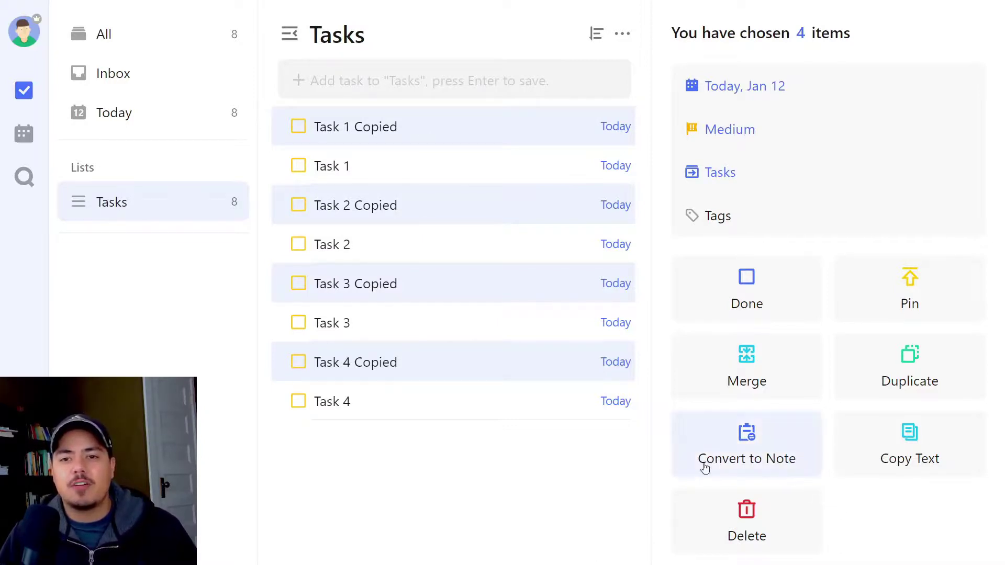
left_click(739, 533)
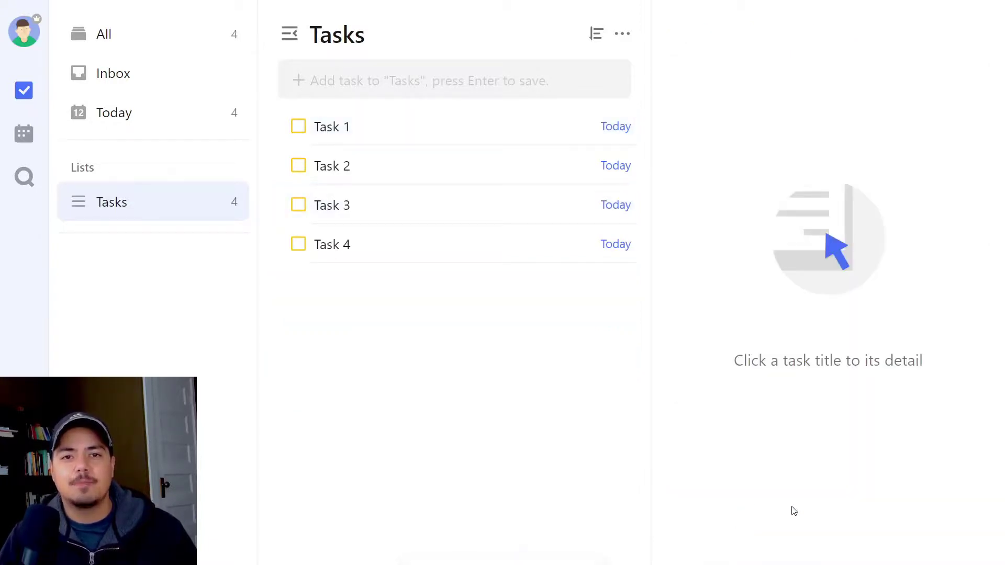
Step: Convert Task 1 through Task 4 into notes, then back into tasks
left_click(416, 144)
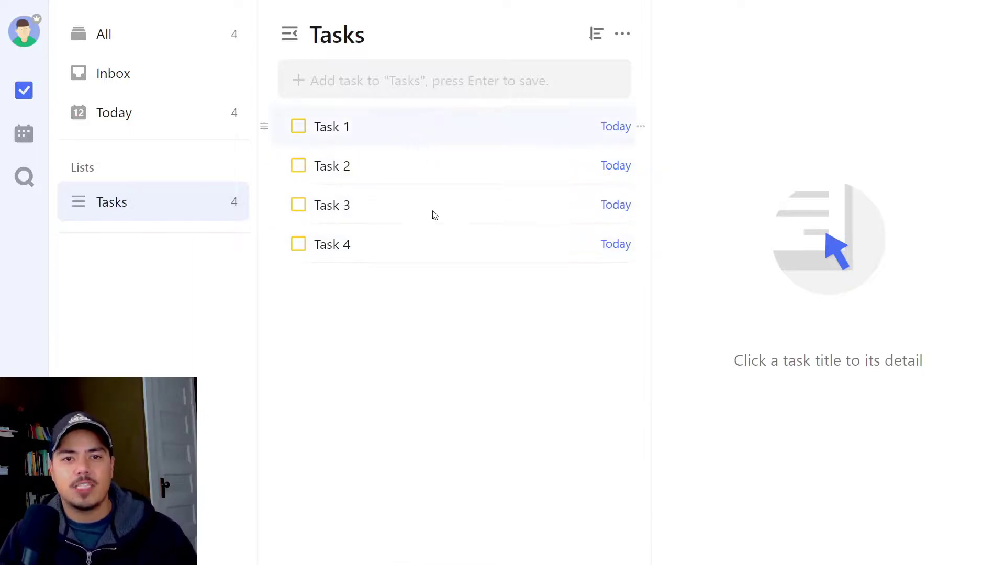
left_click(424, 255, "shift")
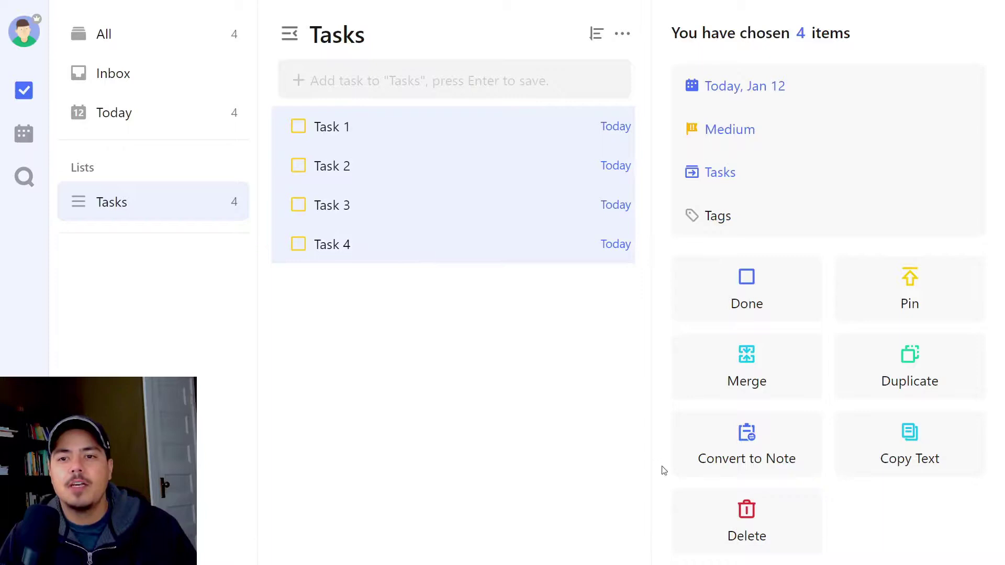
left_click(738, 451)
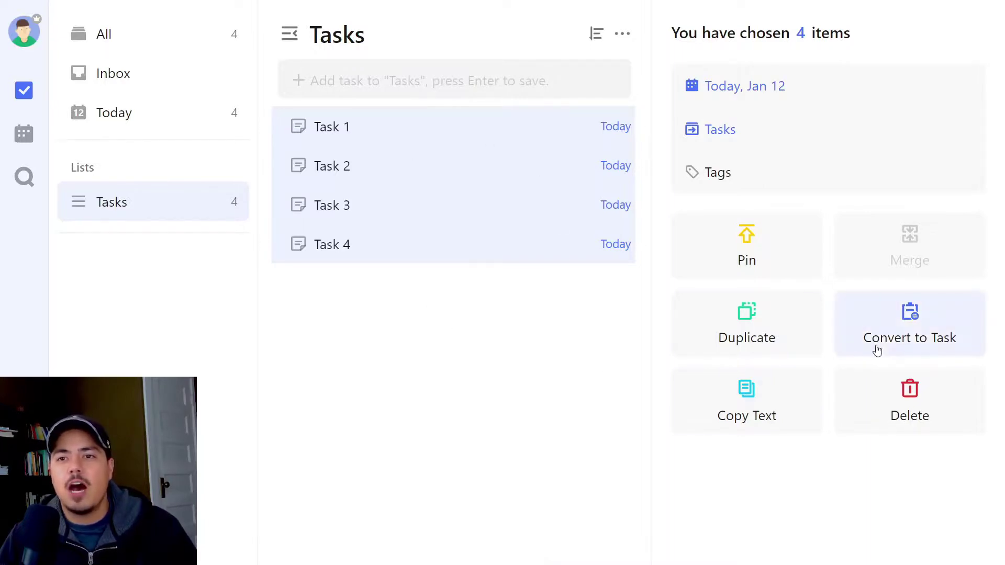
left_click(894, 343)
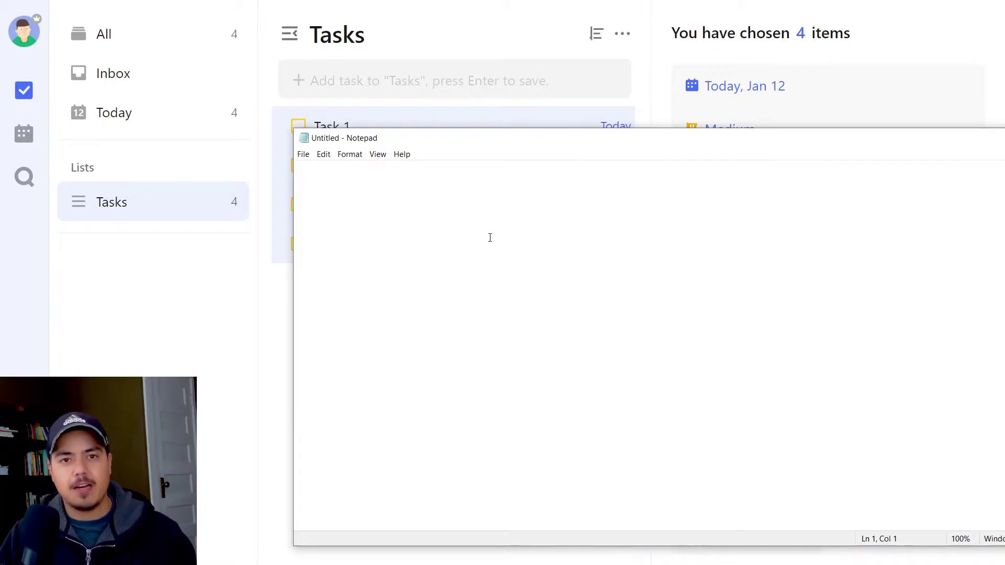
Step: Paste the four task lines with Jan 12 dates into Notepad and move the window off screen
type("Task 1(Jan 12) Task 2(Jan 12) Task 3(Jan 12) Task 4(Jan 12)")
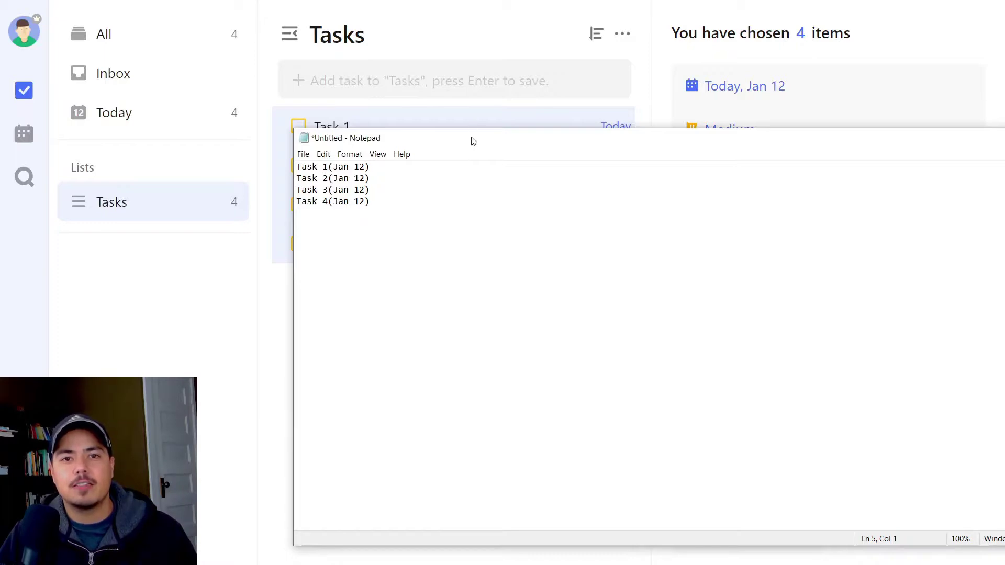
left_click_drag(474, 141, 1004, 162)
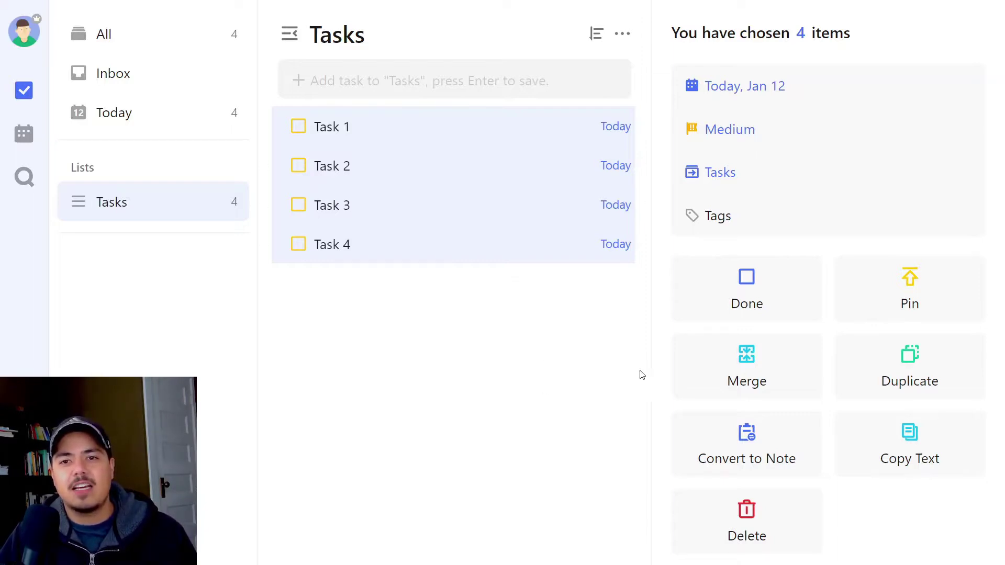
Step: Merge the four selected tasks into one new task, confirming after one cancelled attempt
left_click(750, 379)
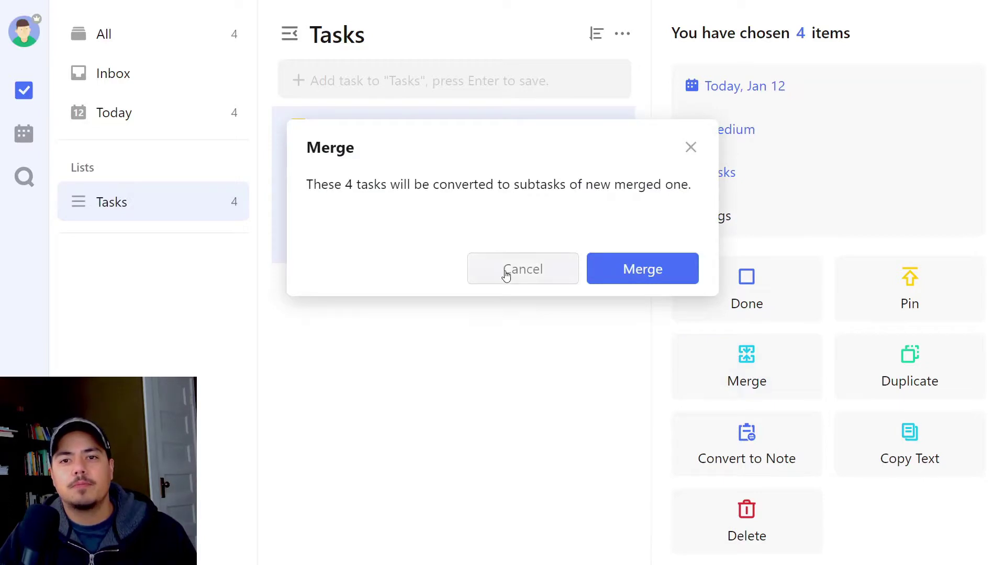
left_click(506, 273)
left_click(736, 370)
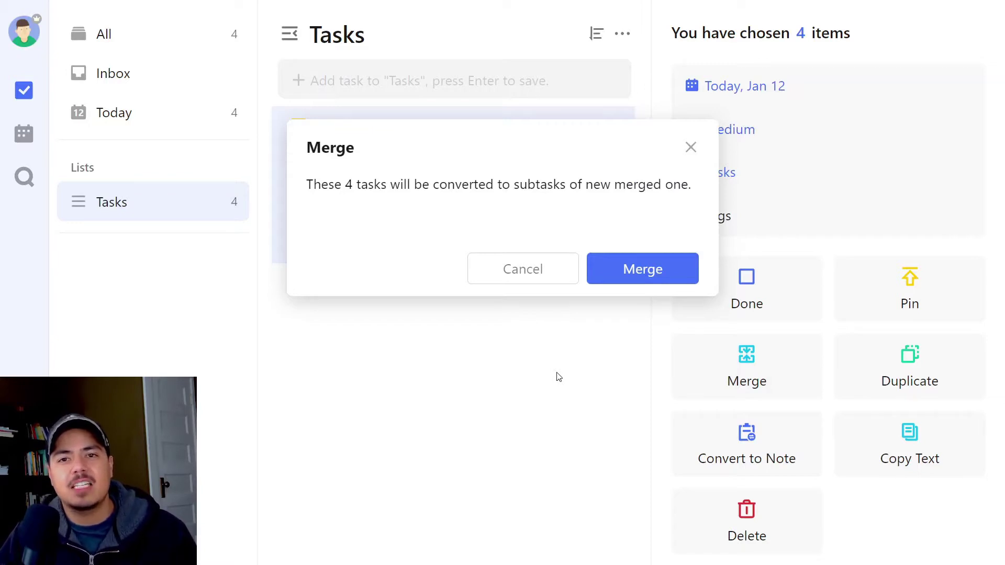
left_click(632, 280)
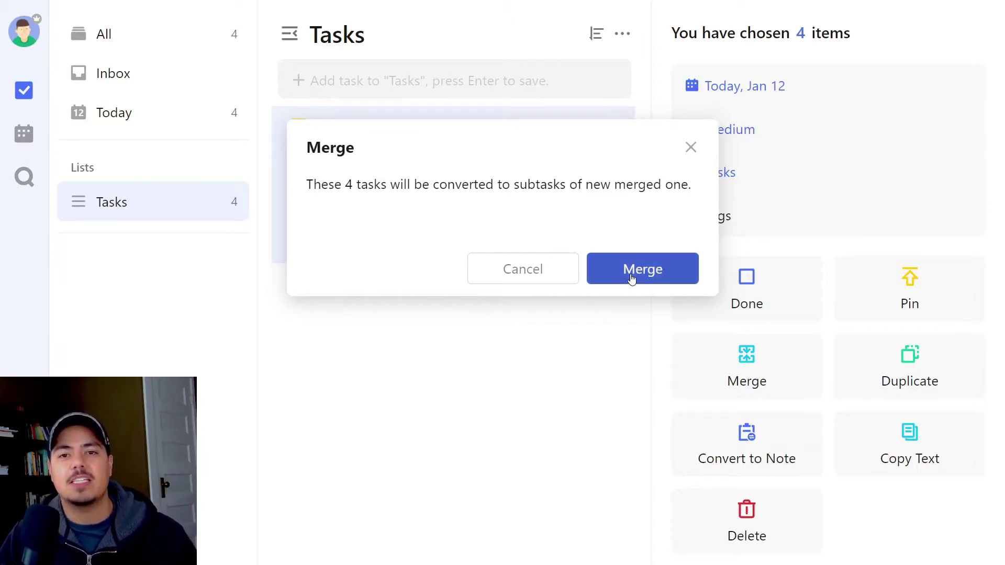